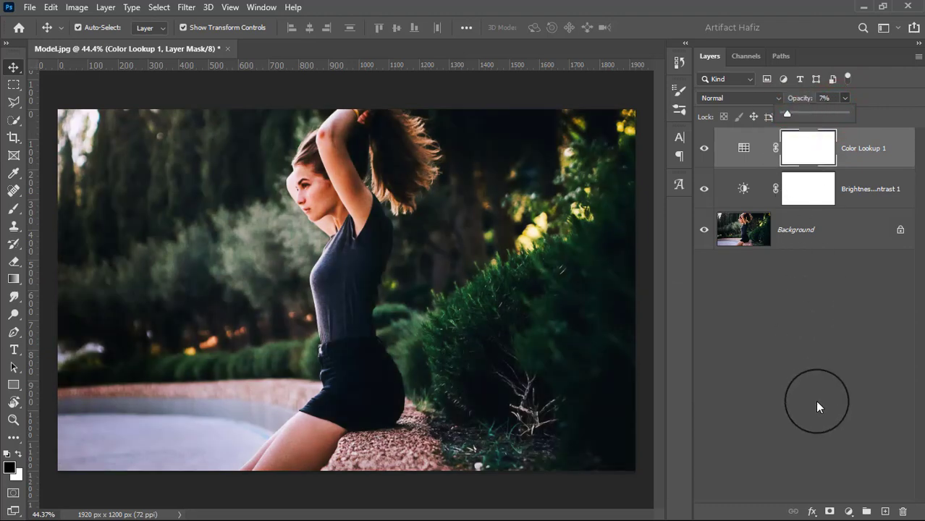
- Add a Photo Filter adjustment layer using the Warming Filter (81) preset
click(850, 512)
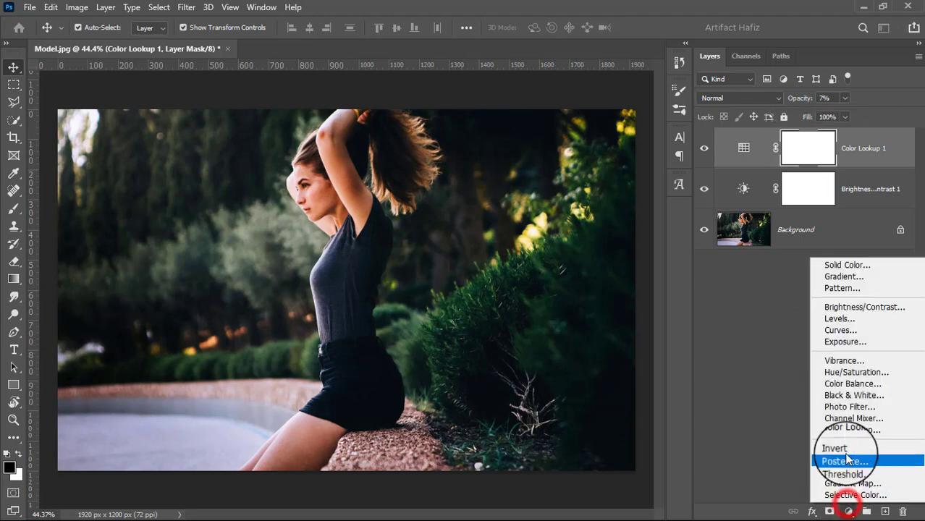
click(847, 409)
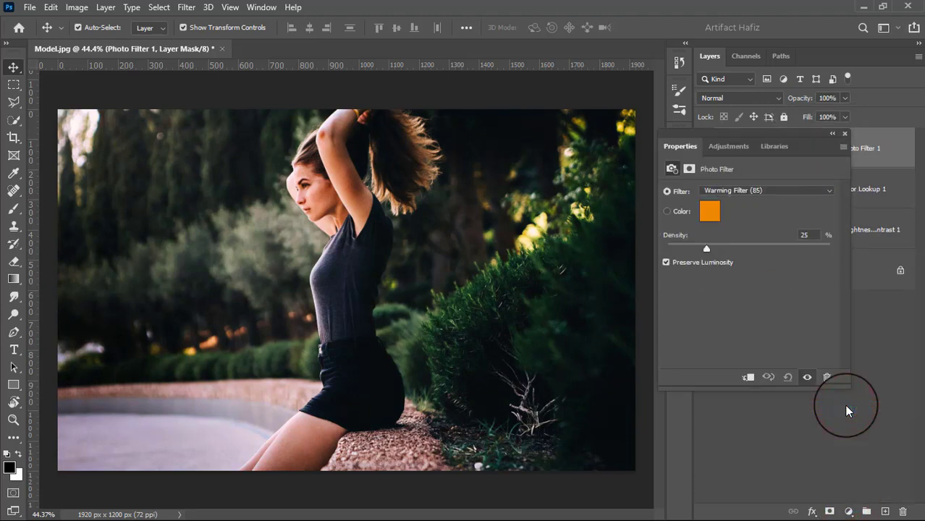
click(758, 191)
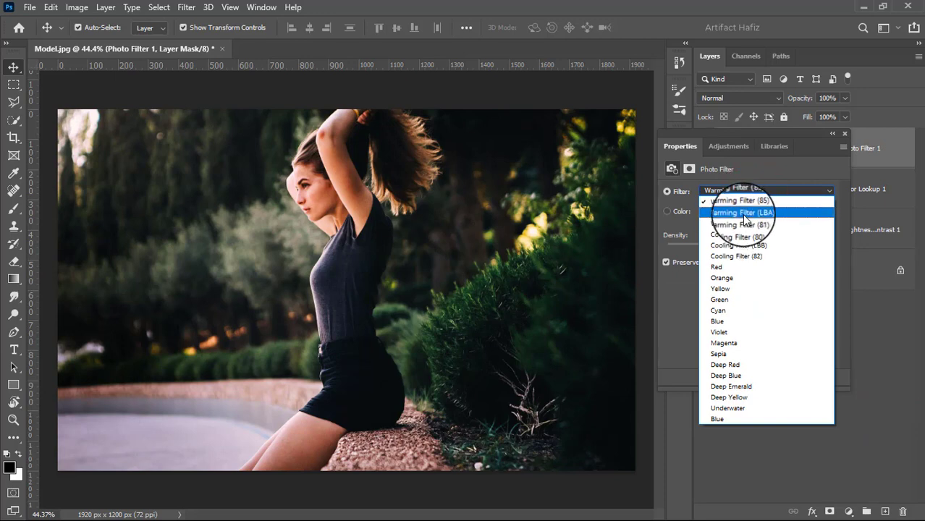
click(772, 224)
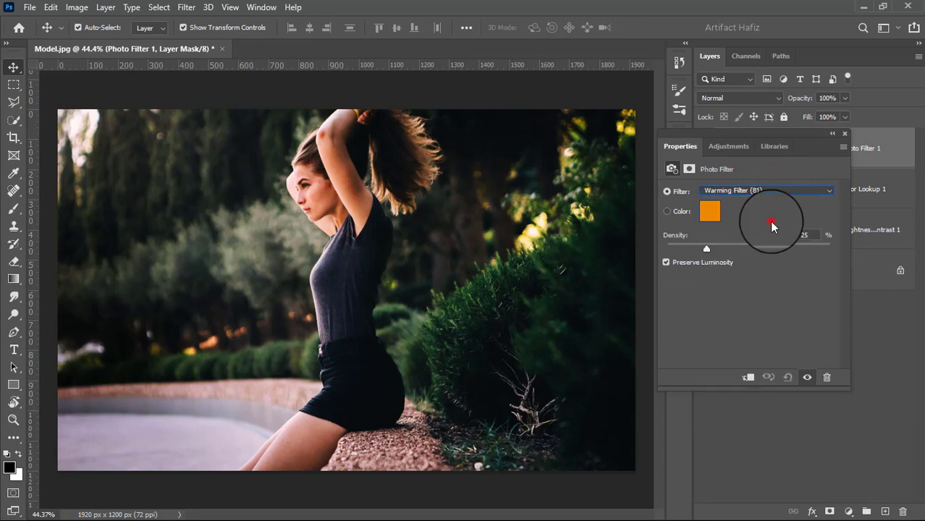
click(844, 135)
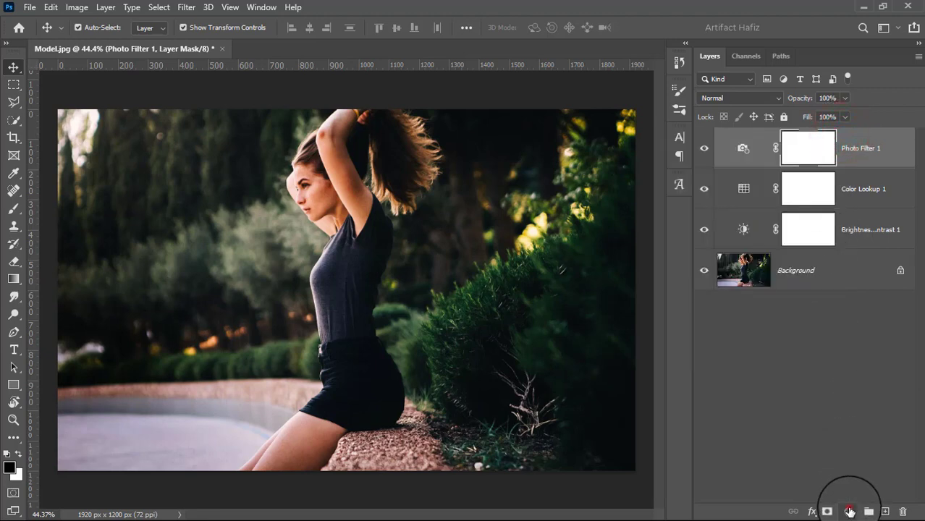
- Add a Curves adjustment layer and fine-tune one shadow point and one highlight point on its RGB curve
click(850, 512)
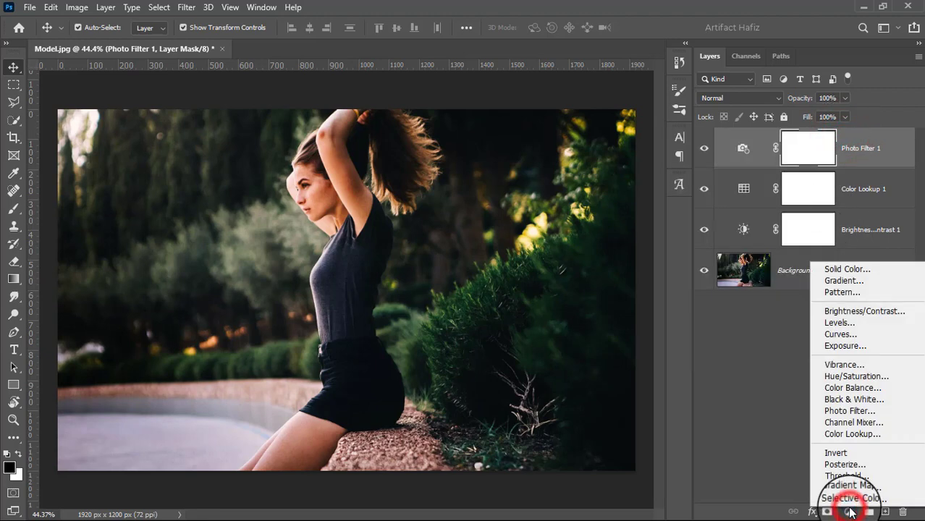
click(840, 334)
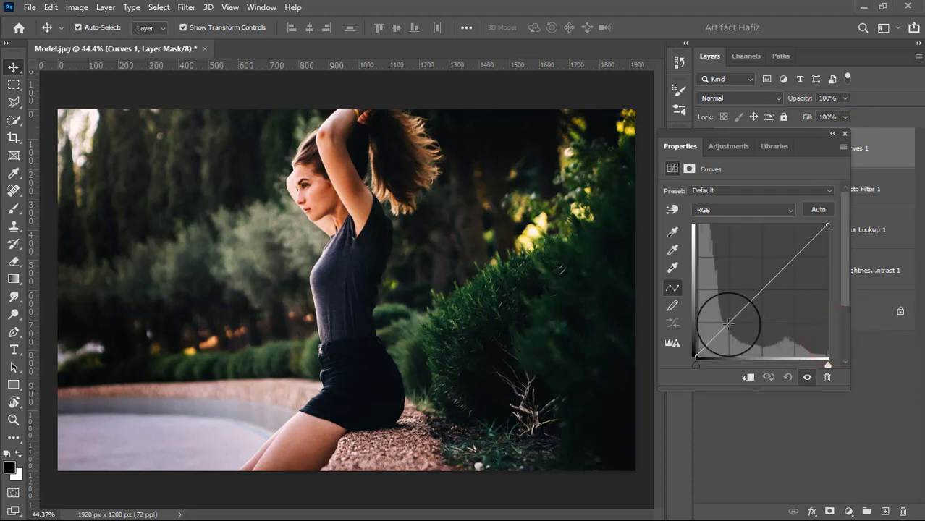
click(729, 322)
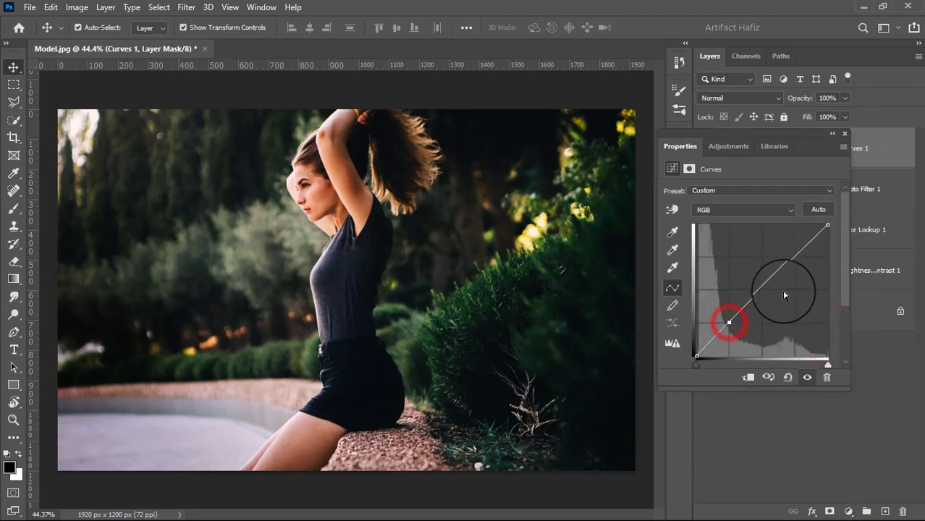
click(793, 254)
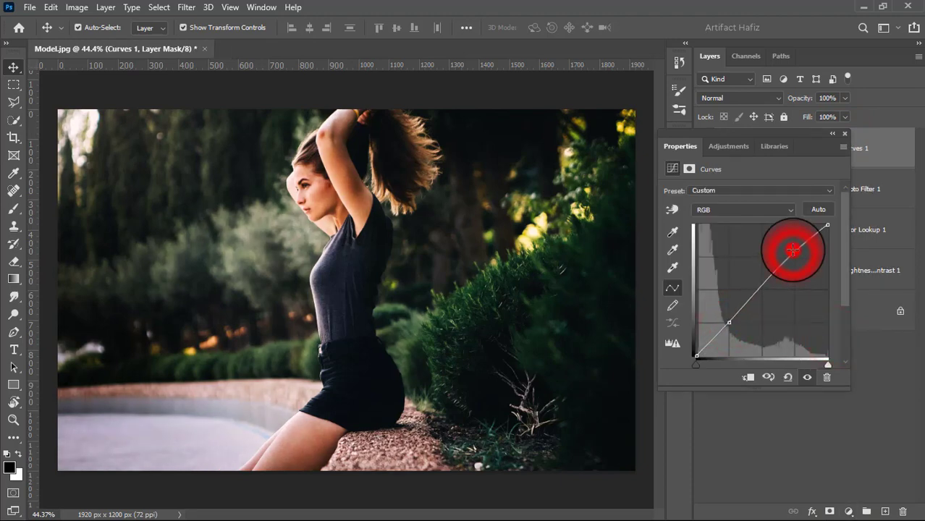
drag(794, 250, 791, 247)
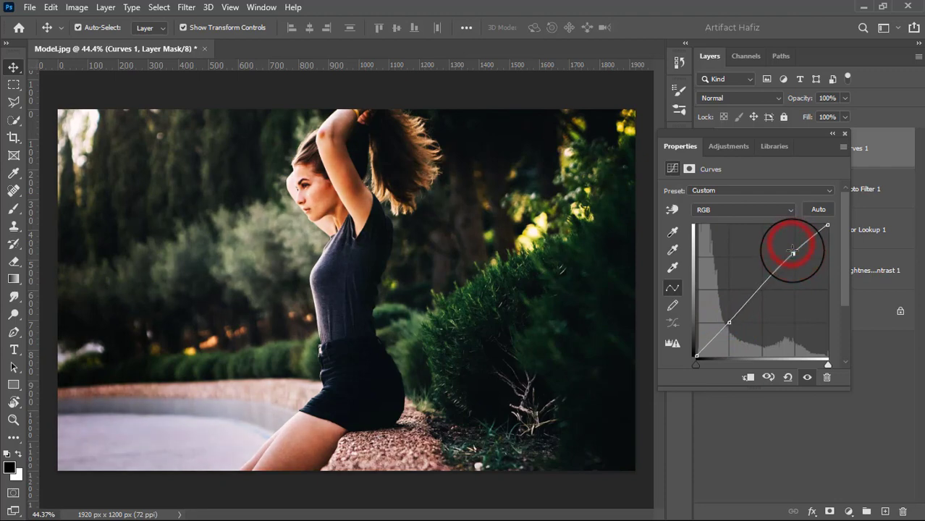
click(795, 253)
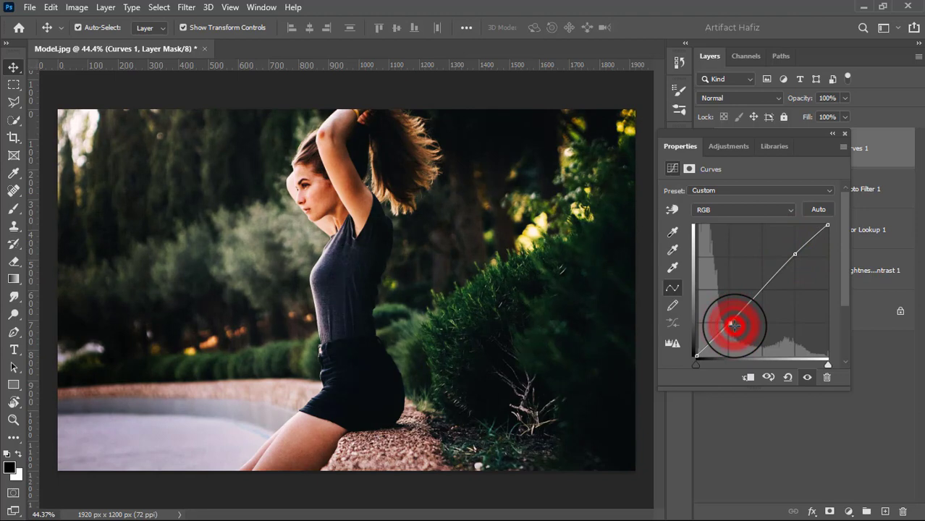
click(844, 136)
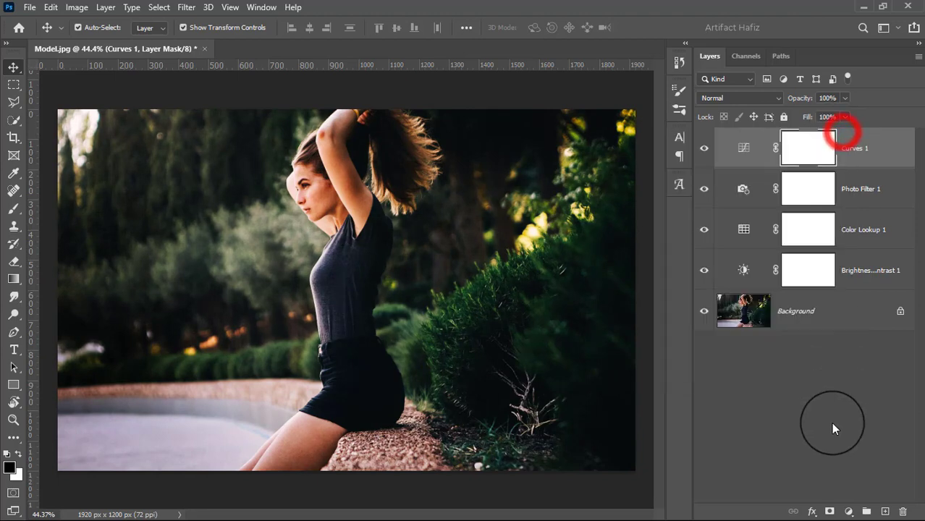
- Add a Levels adjustment layer and set its midtone input level to 1.07
click(848, 512)
click(850, 511)
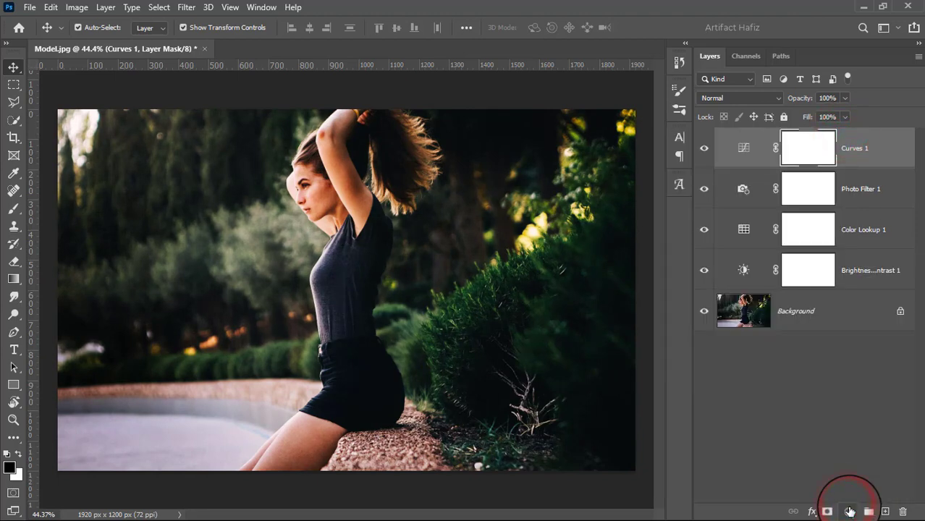
click(850, 511)
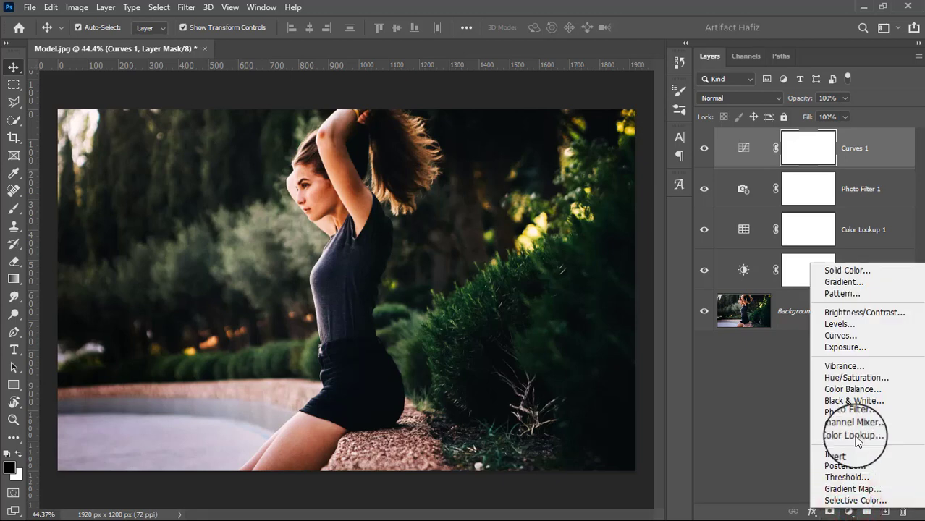
click(843, 324)
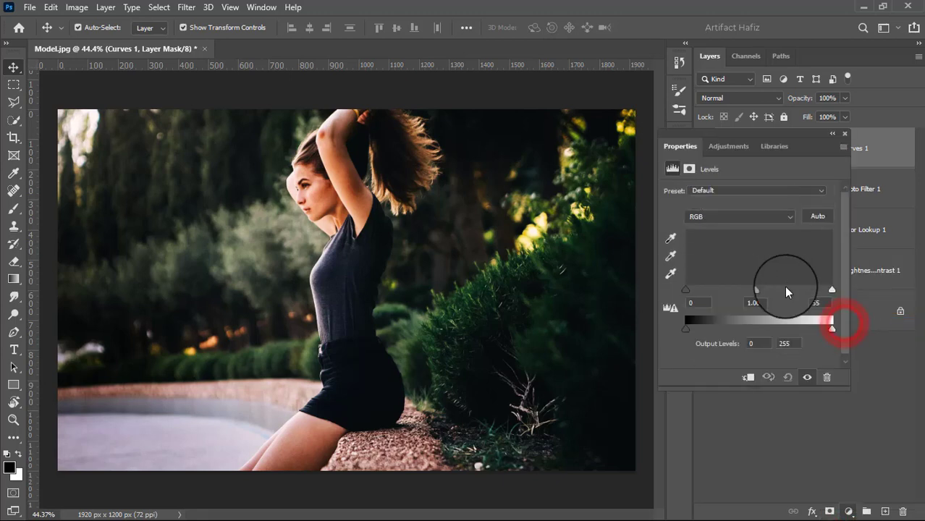
drag(762, 293, 755, 291)
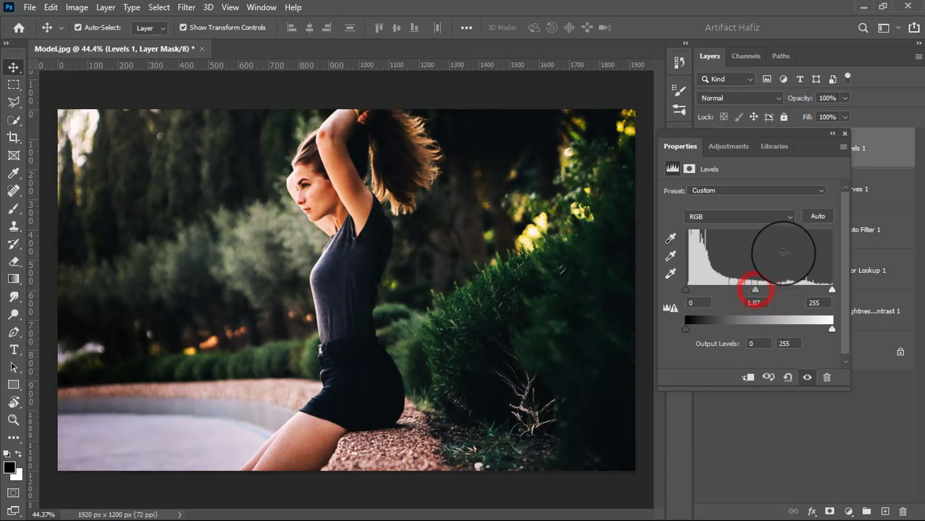
click(844, 140)
- Stamp all visible layers into a new layer above the Levels adjustment and convert it for smart filters
click(878, 145)
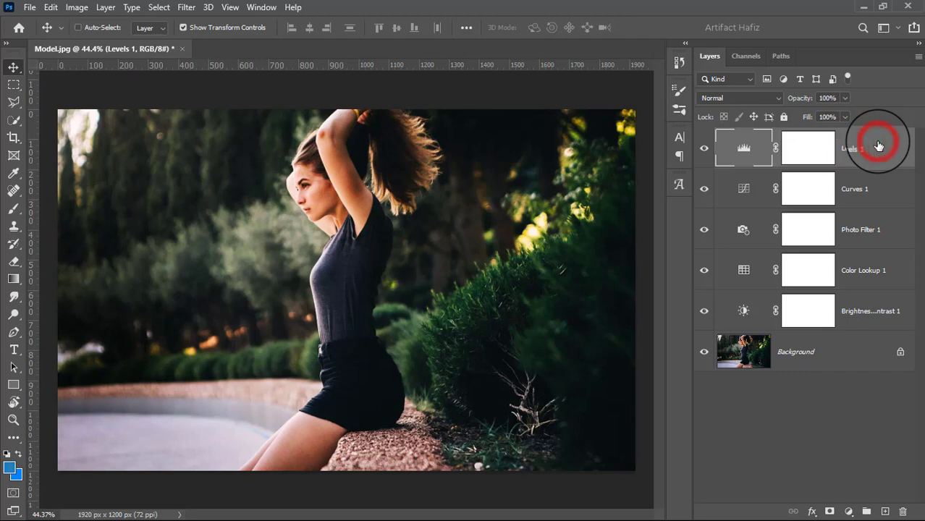
key(ctrl+alt+shift+e)
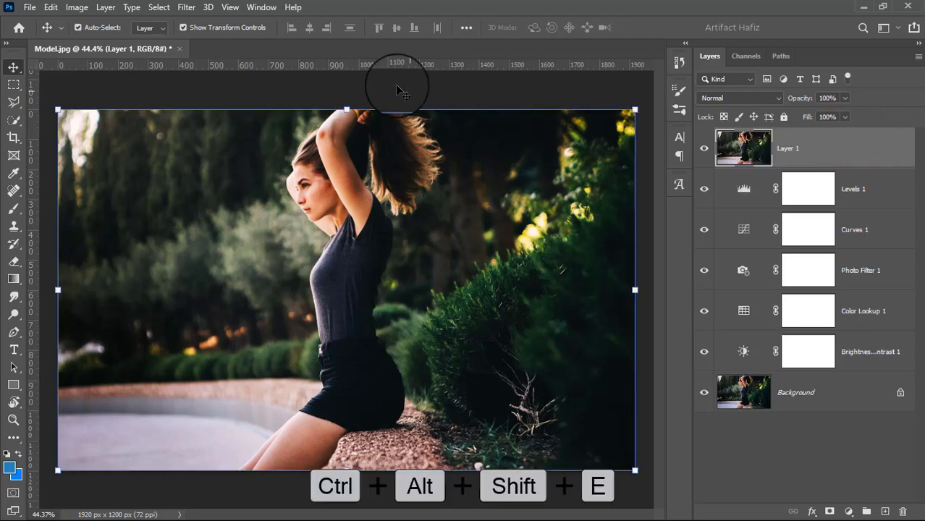
click(187, 9)
click(197, 40)
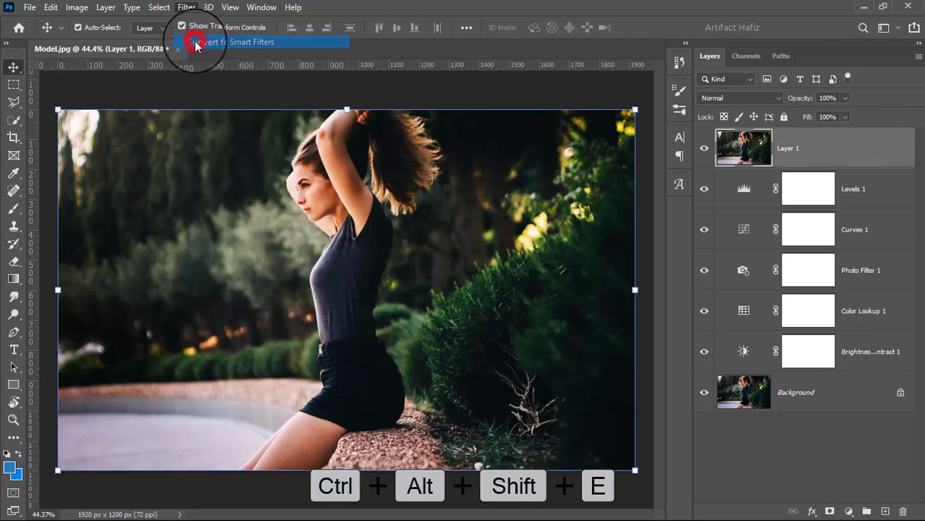
- Apply the Camera Raw filter to the merged layer with Exposure +0.10, Contrast +5, Highlights -29, Shadows +6 and Whites +20
click(186, 7)
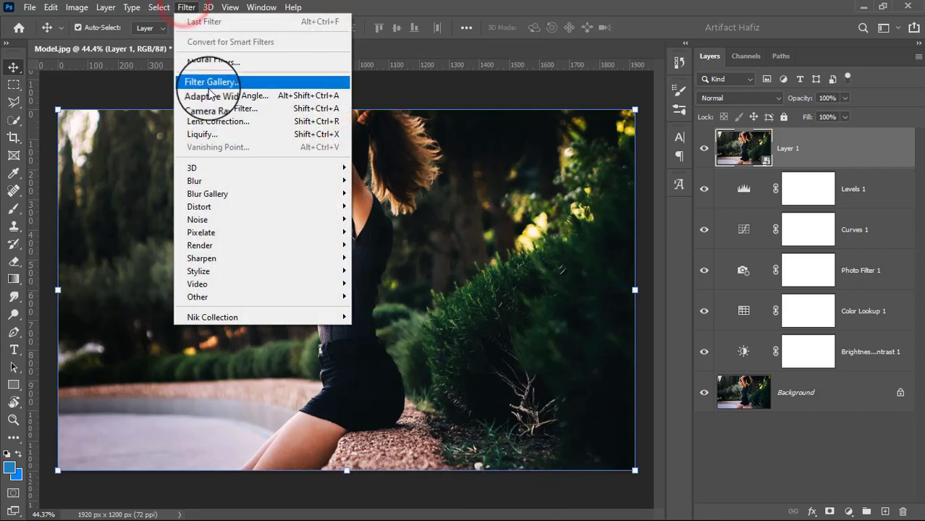
click(216, 110)
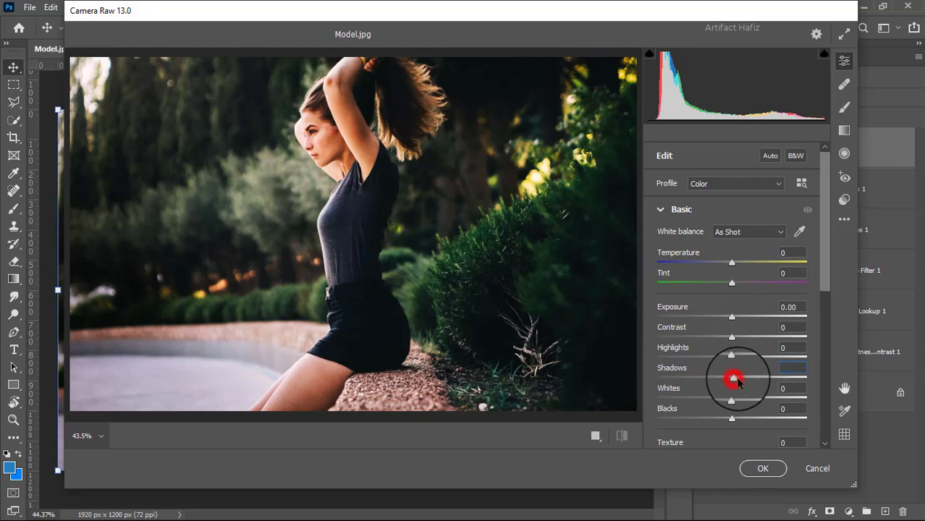
mouse_move(736, 378)
mouse_down()
mouse_move(737, 398)
mouse_move(756, 395)
mouse_move(739, 390)
mouse_up()
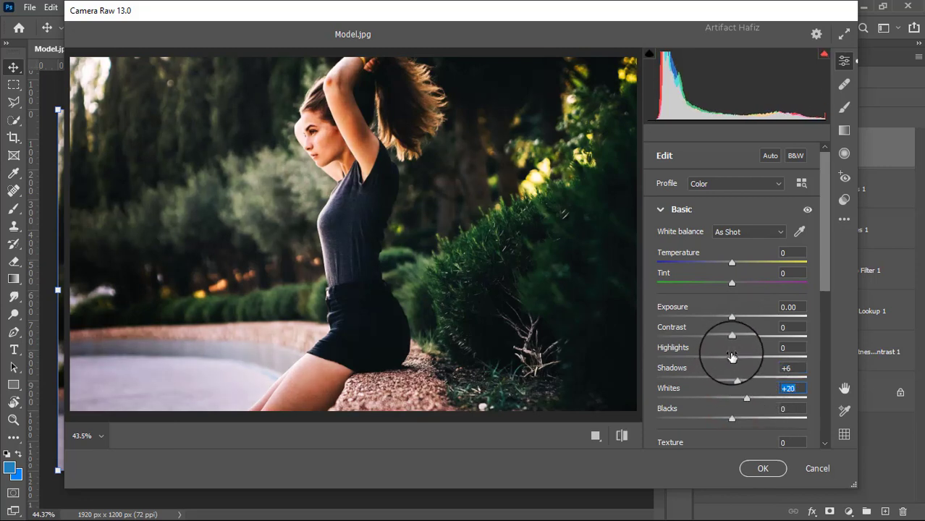
drag(731, 352, 733, 319)
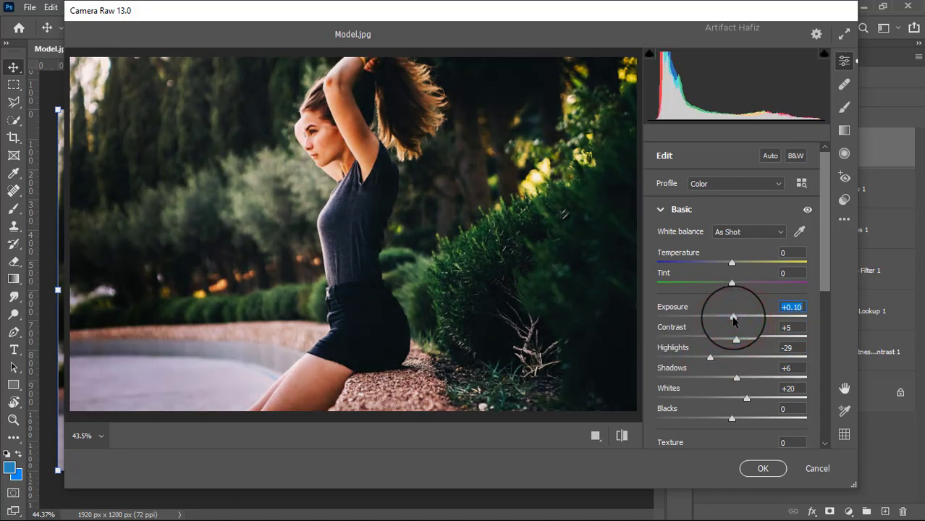
- Set Blacks to +15, Texture to -65, Clarity to +7 and Dehaze to +7 in the Basic adjustments
scroll(734, 320, down, 2)
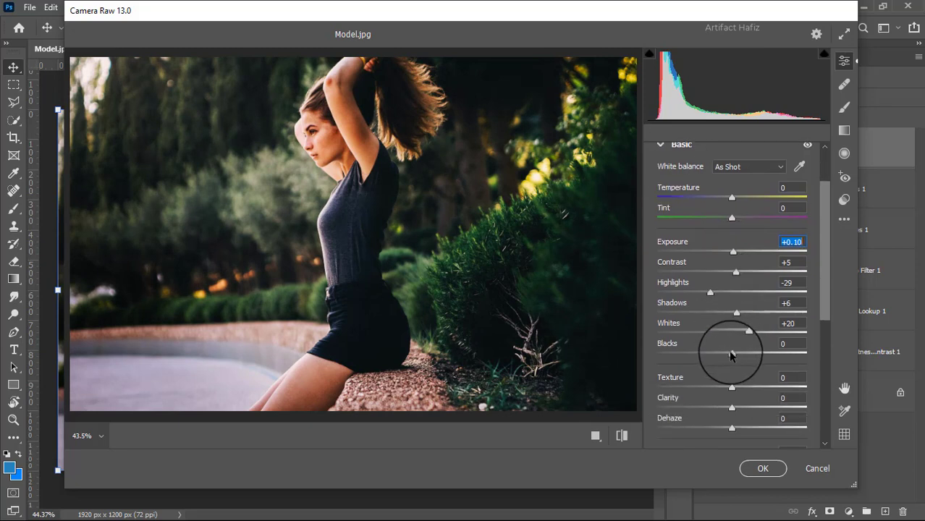
drag(732, 354, 685, 394)
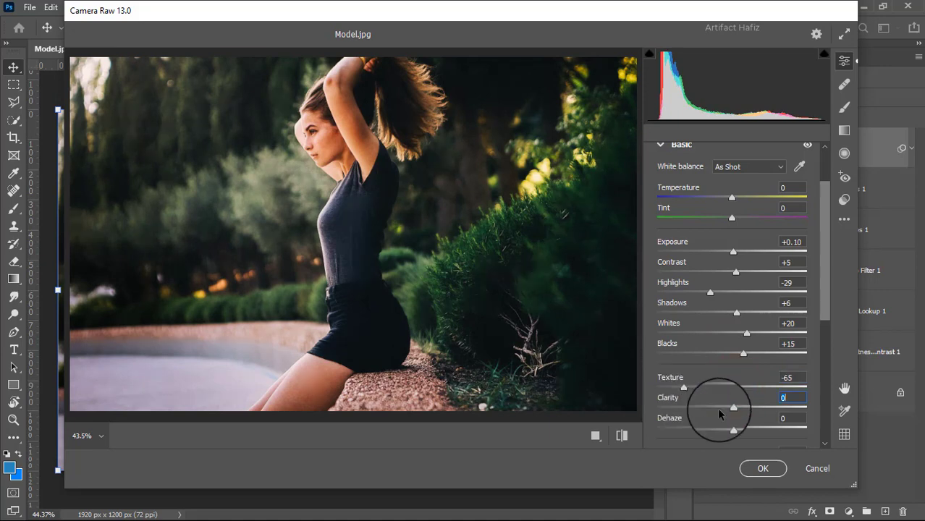
drag(734, 409, 733, 406)
scroll(744, 379, down, 1)
scroll(743, 374, down, 2)
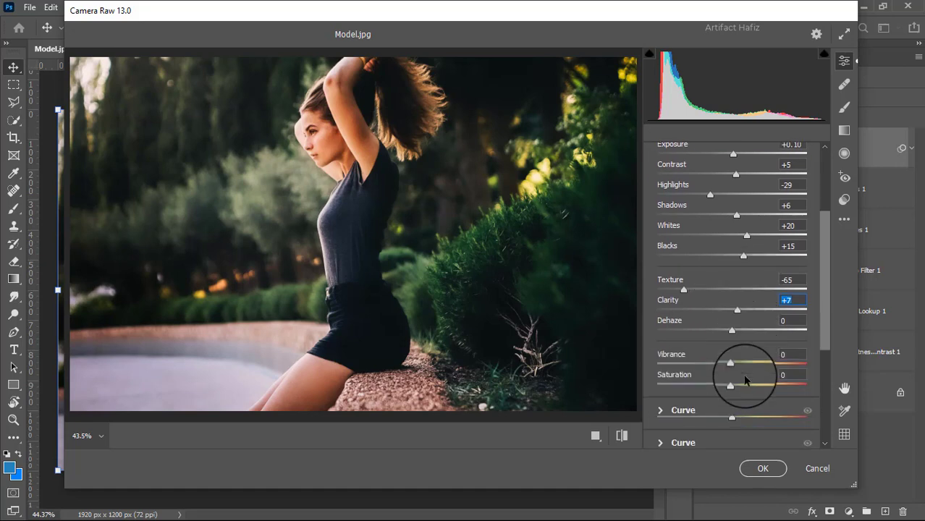
drag(733, 333, 740, 335)
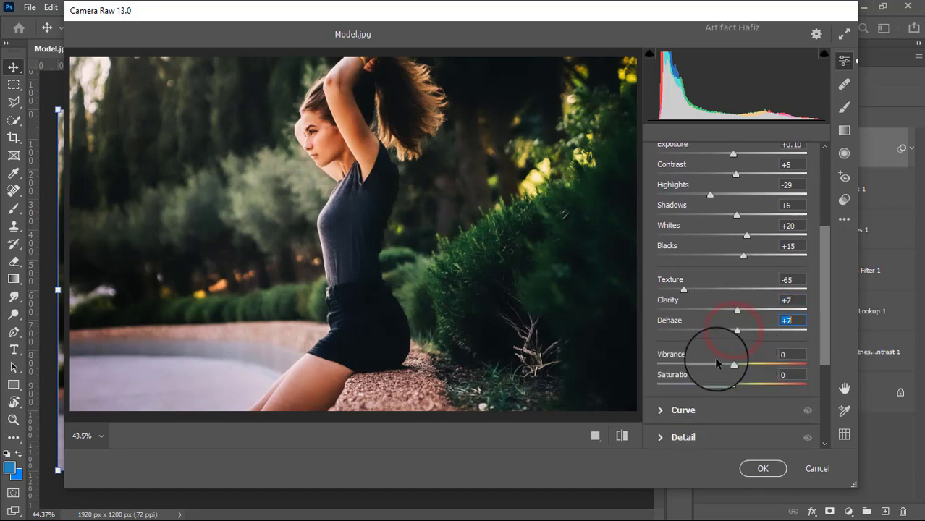
- Raise the black point of the blue channel's point curve to an output of 3
scroll(716, 362, down, 1)
click(666, 380)
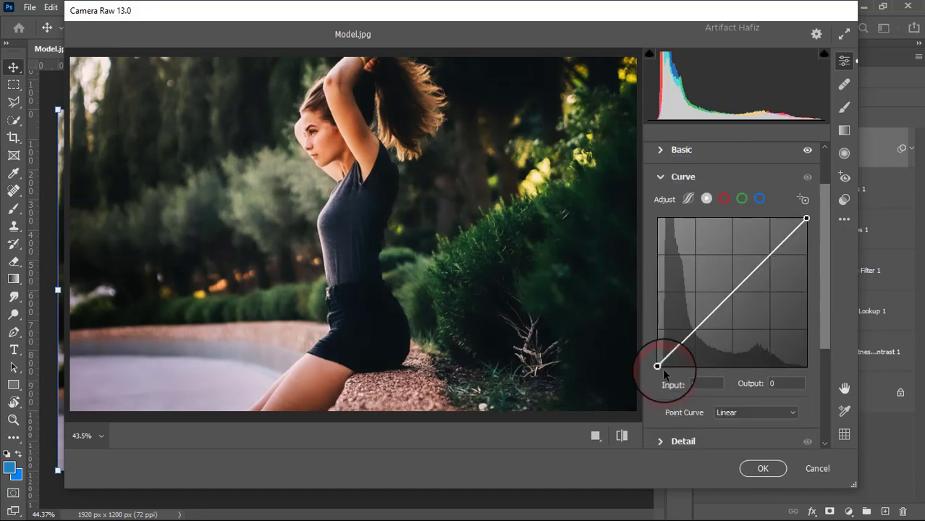
click(762, 198)
click(658, 368)
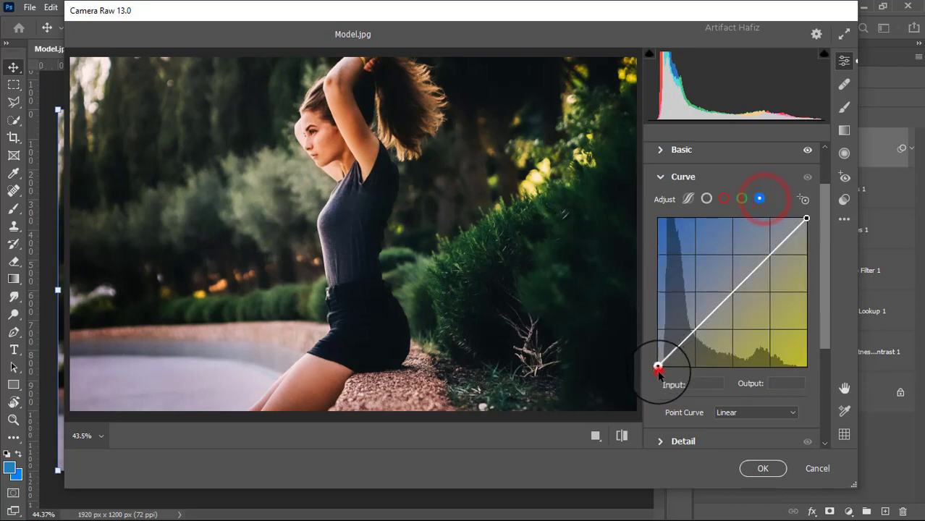
drag(658, 368, 657, 356)
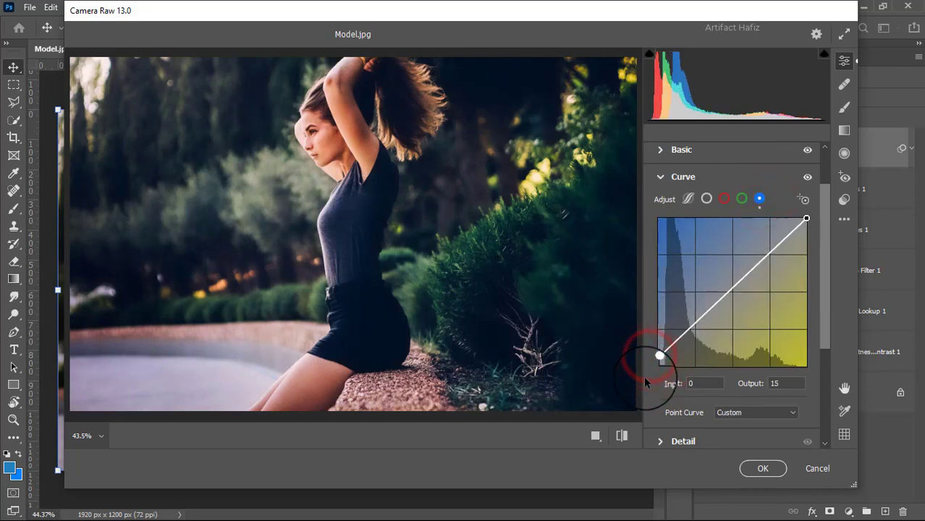
drag(658, 357, 658, 364)
key(Down)
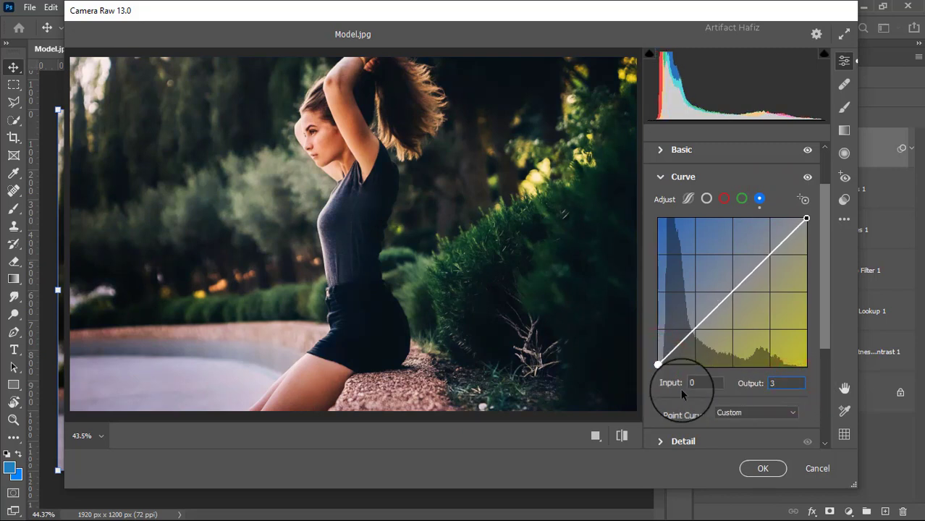
- Set the Detail adjustments to Sharpening 17, Noise Reduction 10 and Color Noise Reduction 10
scroll(685, 386, down, 3)
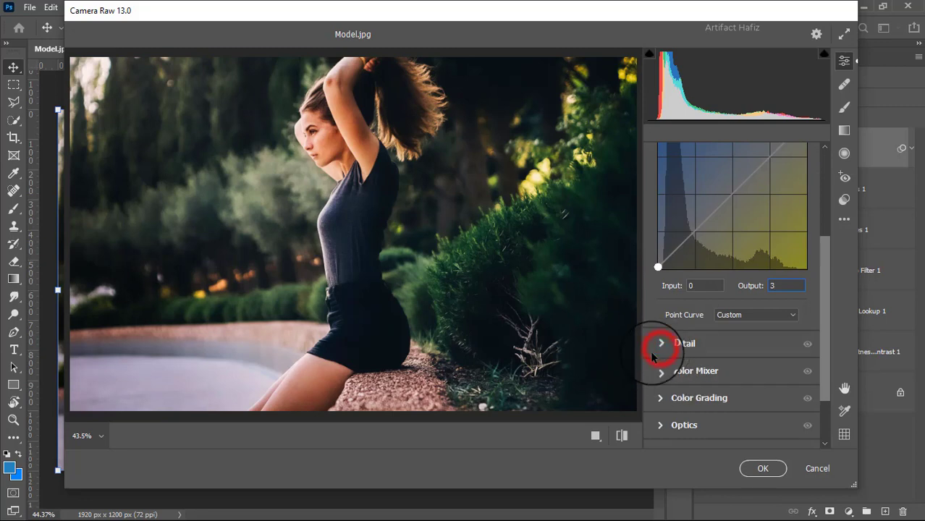
click(652, 354)
drag(658, 322, 673, 304)
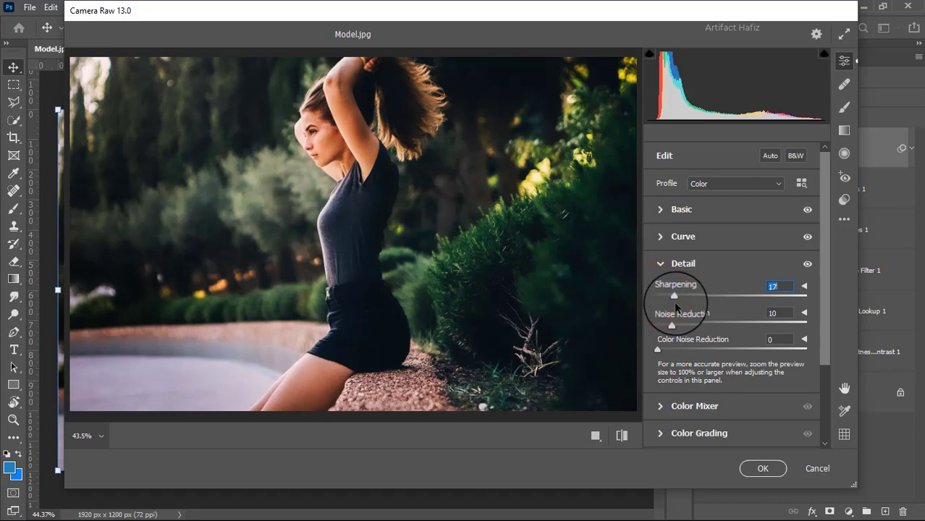
scroll(677, 308, down, 2)
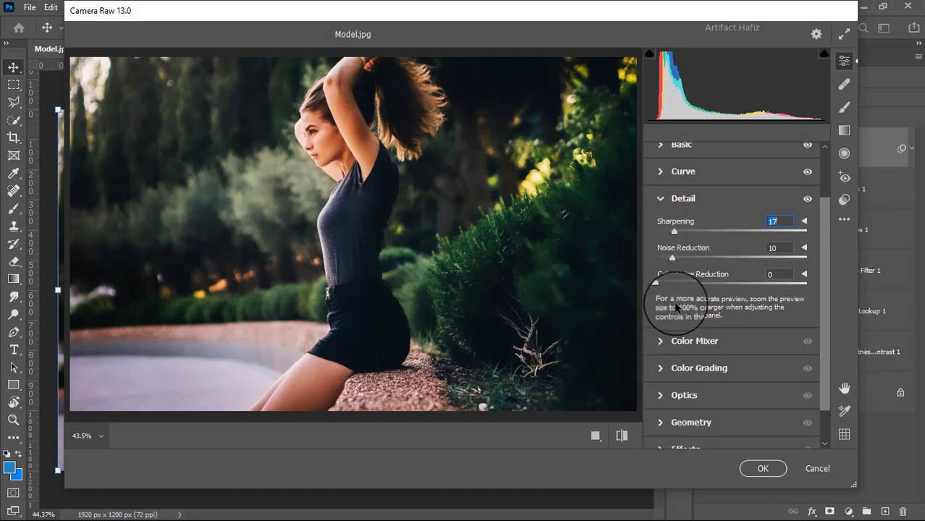
scroll(676, 308, down, 1)
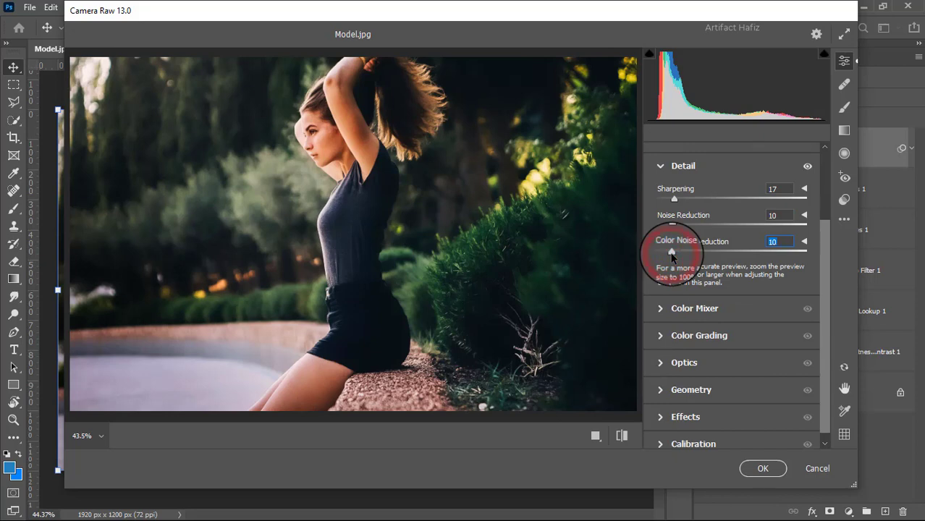
- Set the Color Mixer saturation to Reds +8, Yellows -9, Greens -23, Aquas +19 and Blues -19
click(663, 309)
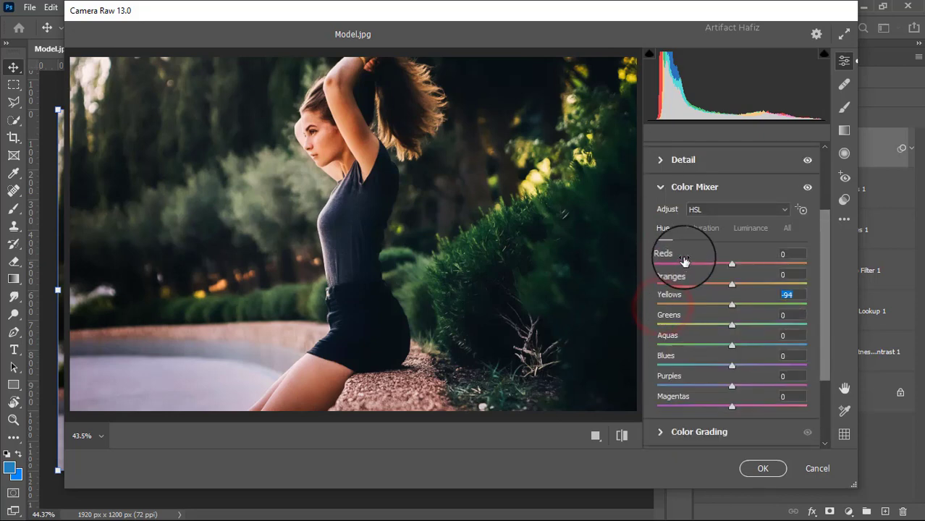
click(702, 229)
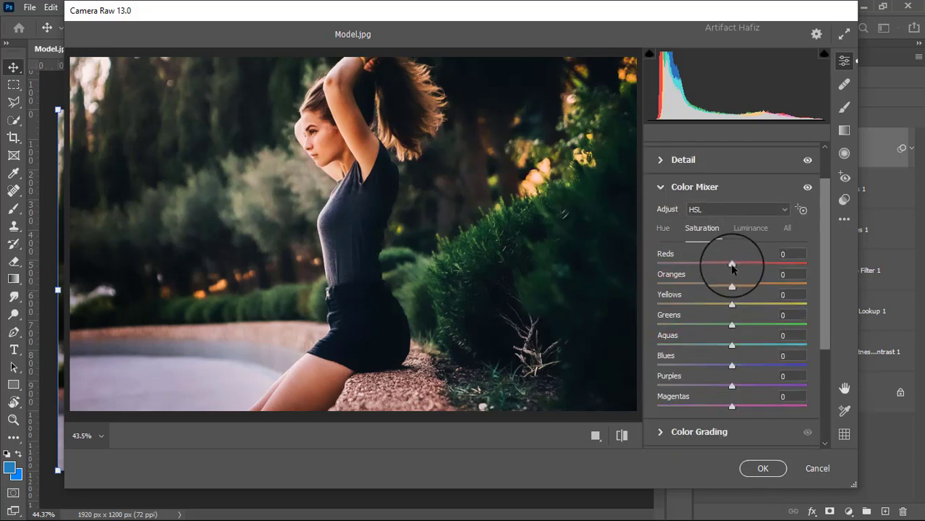
mouse_move(725, 265)
mouse_down()
mouse_move(760, 265)
mouse_move(700, 269)
mouse_move(748, 263)
mouse_move(737, 263)
mouse_up()
click(732, 308)
drag(731, 309, 921, 344)
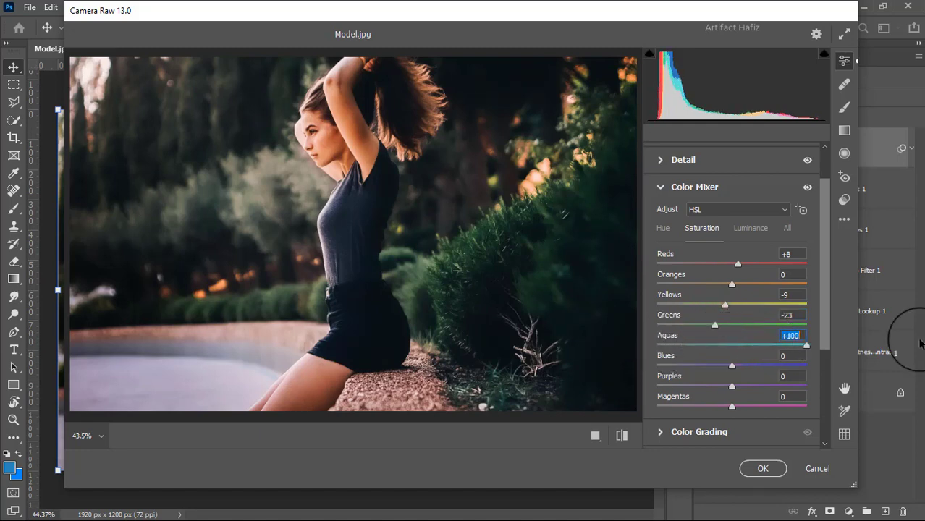
drag(753, 349, 720, 365)
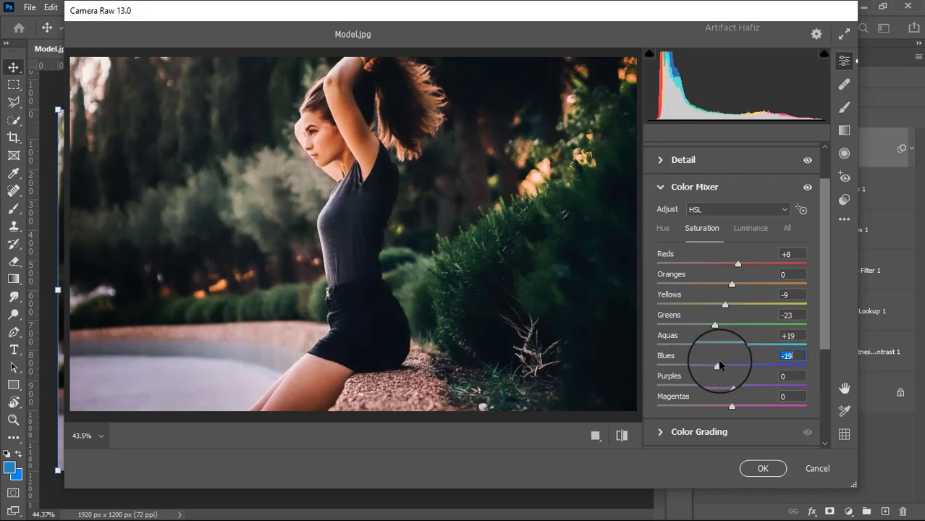
- Raise the Color Mixer luminance of Reds to about +25 and adjust the luminance of the Yellows and Blues
click(748, 229)
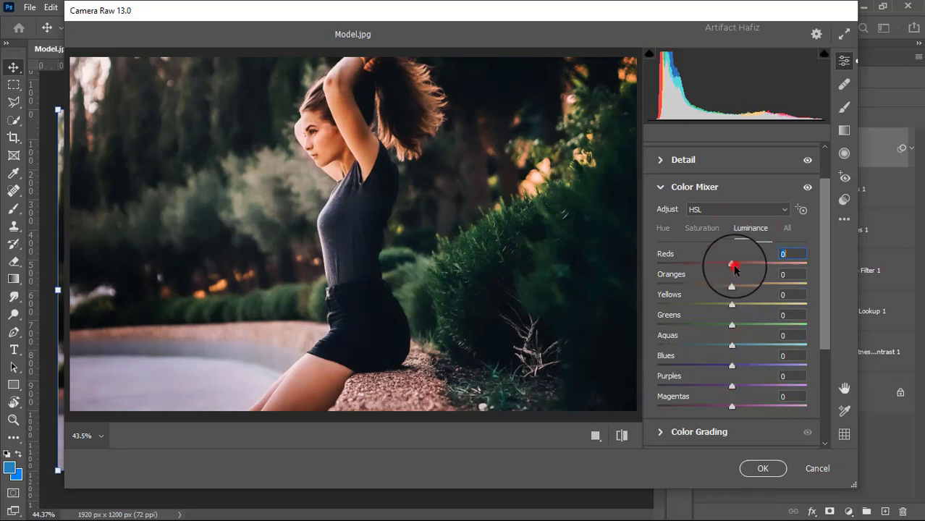
drag(735, 269, 758, 269)
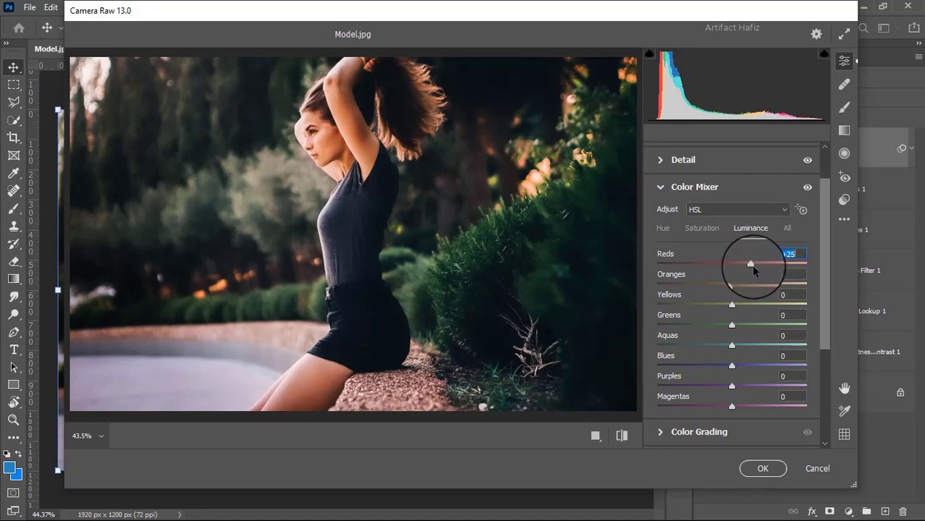
drag(732, 305, 749, 367)
click(732, 366)
- Set the Color Mixer hue of Yellows to +15 and Greens to +16
click(664, 228)
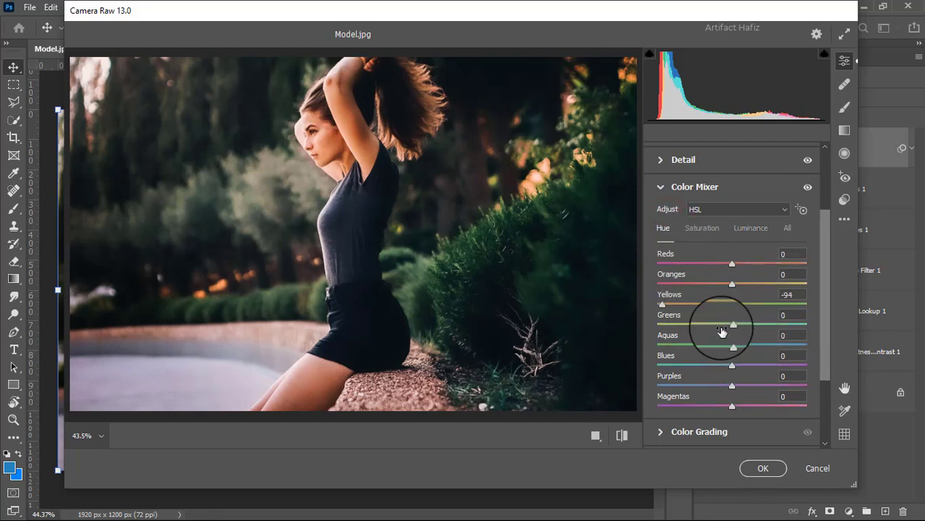
click(662, 230)
drag(663, 305, 747, 334)
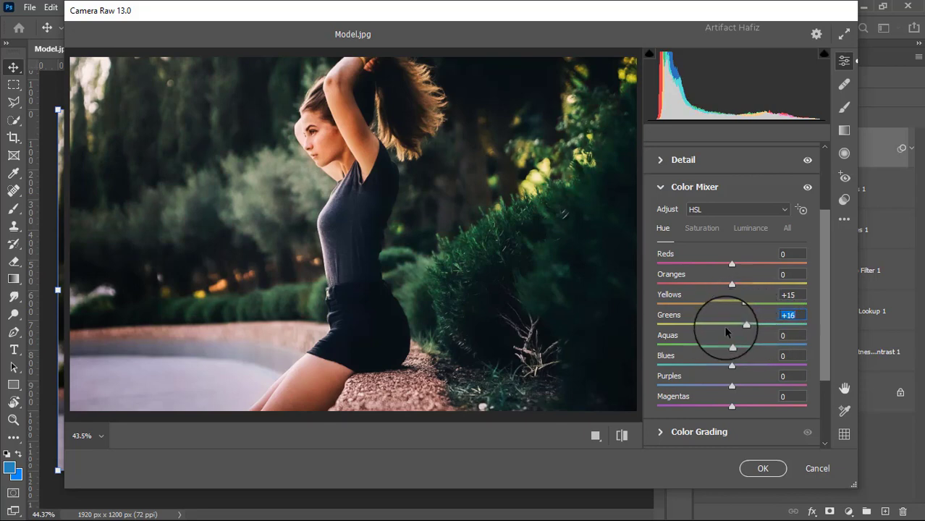
- Color grade the shadows with hue 180, saturation 11 and the highlights with hue 36, saturation 19
scroll(723, 325, down, 1)
scroll(726, 330, down, 1)
click(666, 366)
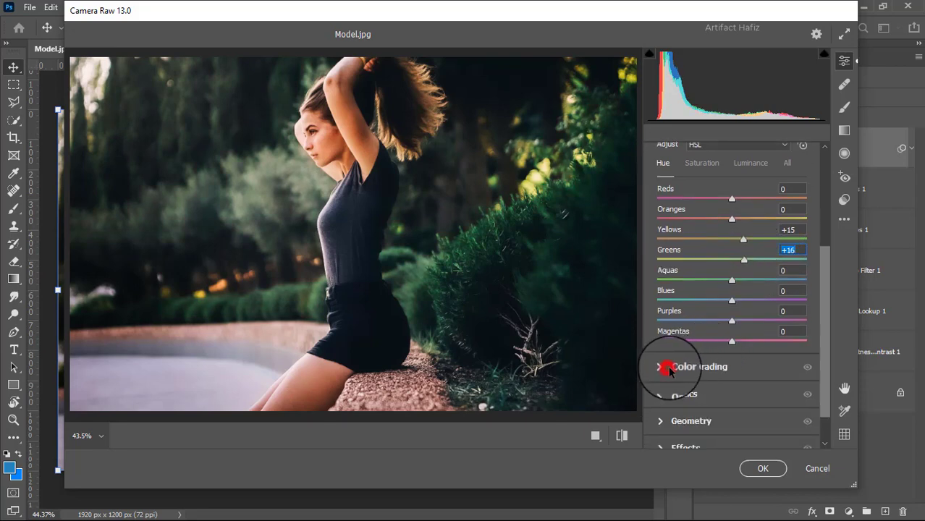
click(686, 359)
drag(686, 360, 685, 357)
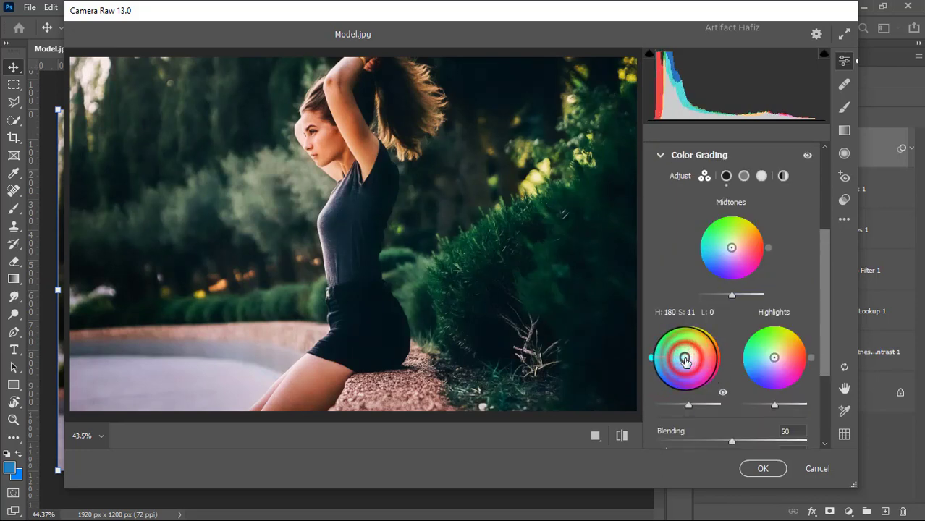
drag(778, 358, 779, 355)
- Calibrate Red Primary to Hue +3 and Saturation -6, Green and Blue Primary Saturation to +9, and apply the Camera Raw filter
scroll(769, 333, down, 4)
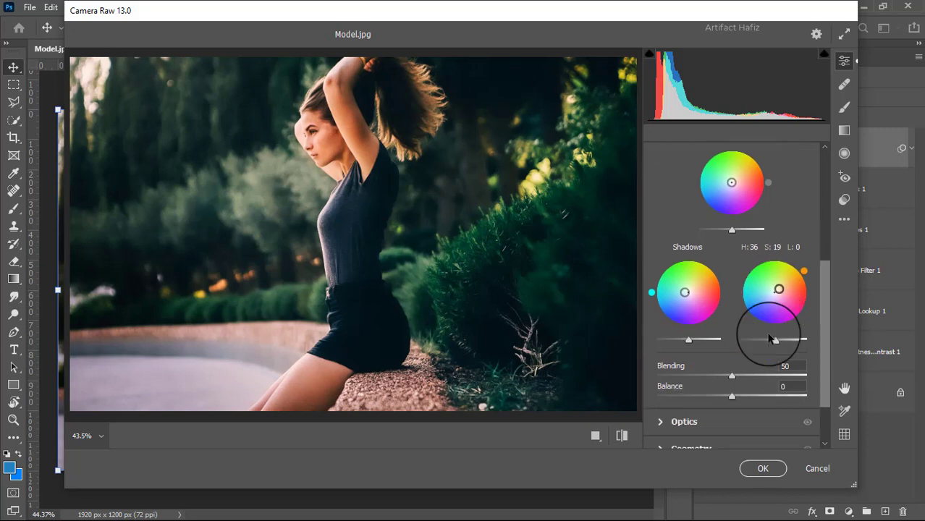
click(666, 406)
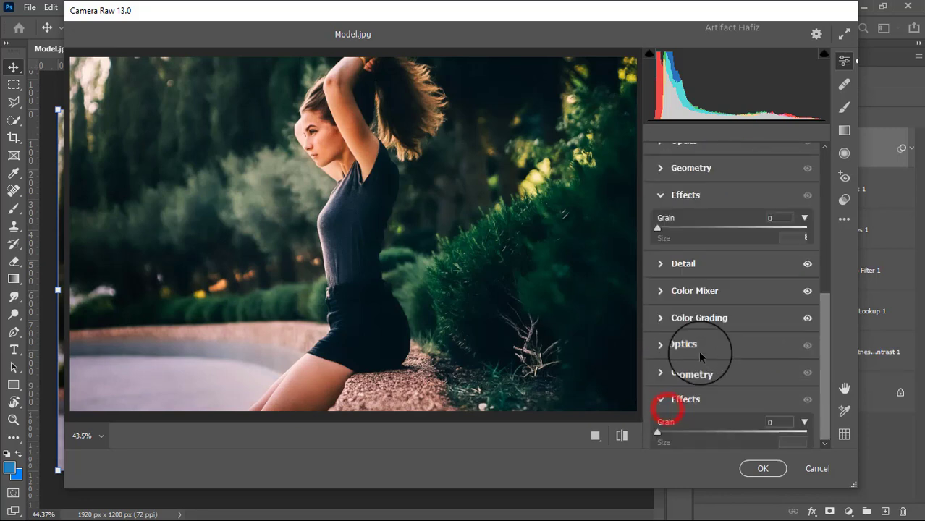
click(664, 434)
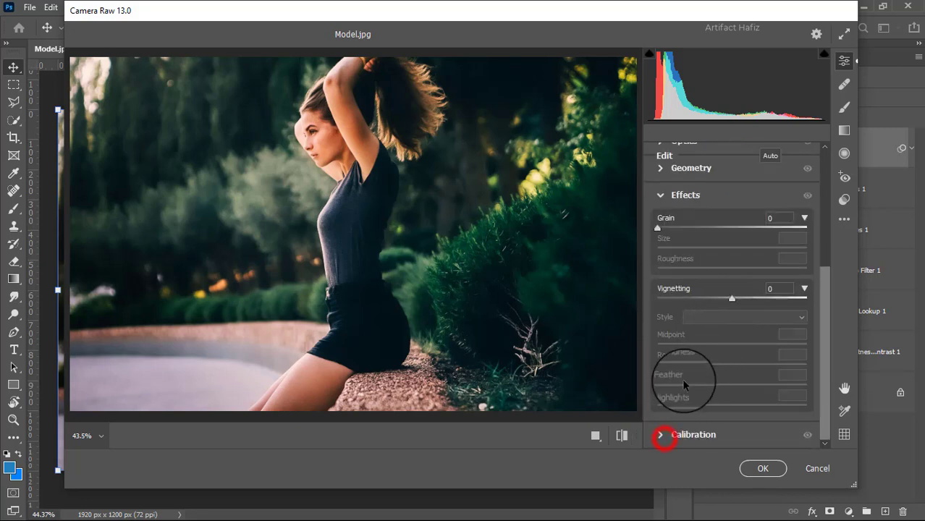
drag(733, 294, 723, 316)
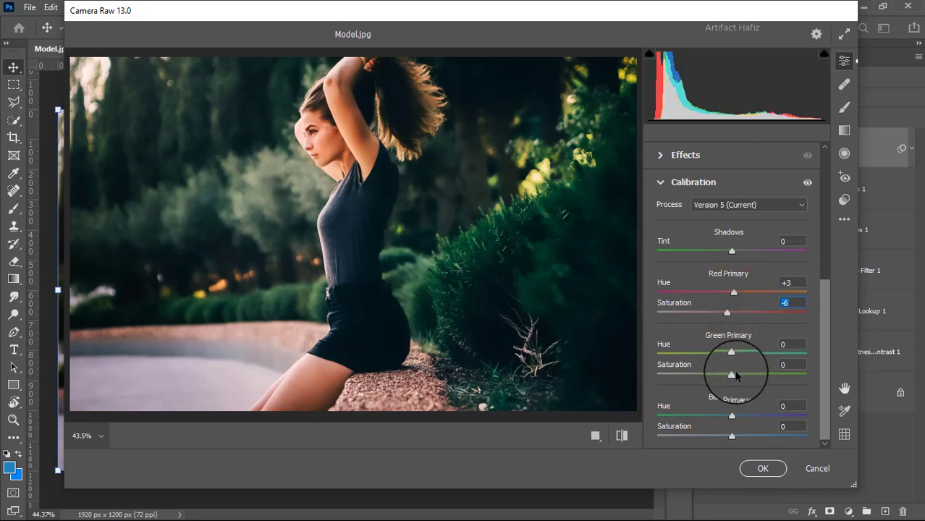
drag(738, 376, 739, 375)
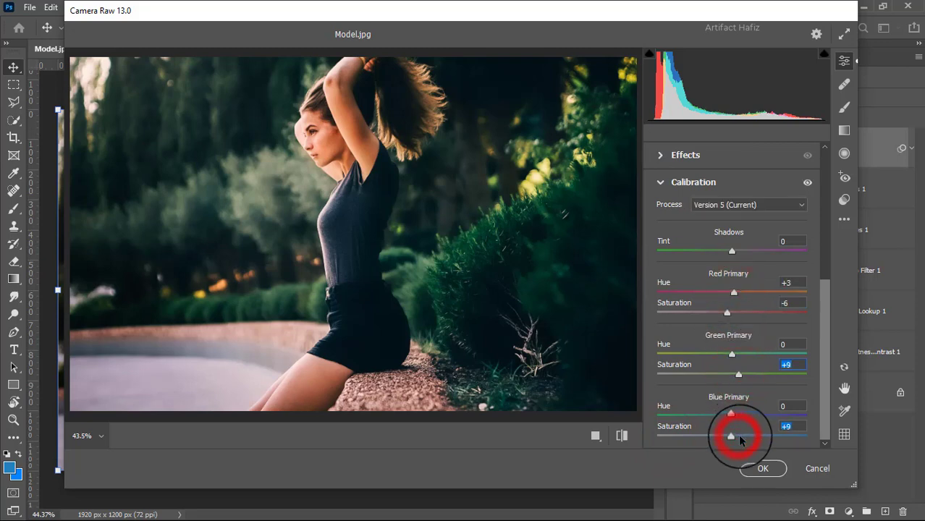
click(753, 469)
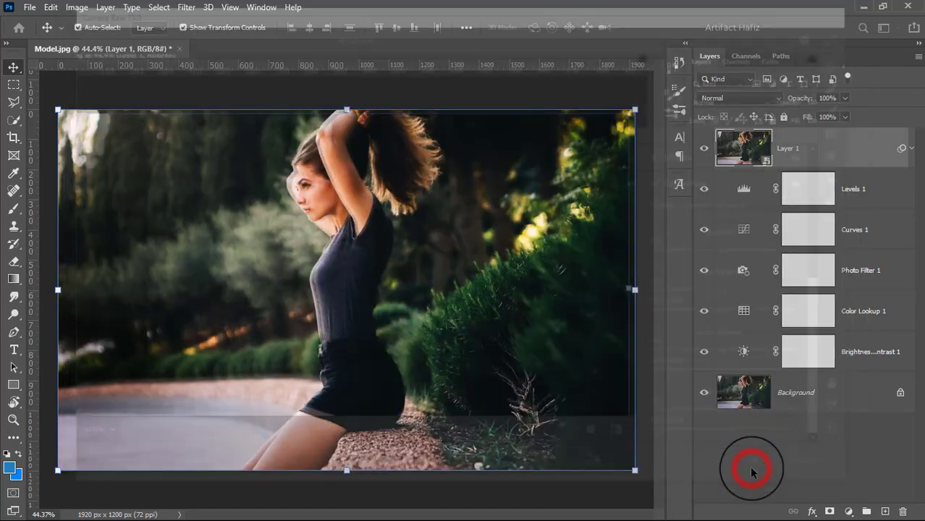
- Compare before and after by toggling the visibility of Layer 1, and of every layer above the Background
click(705, 150)
click(706, 154)
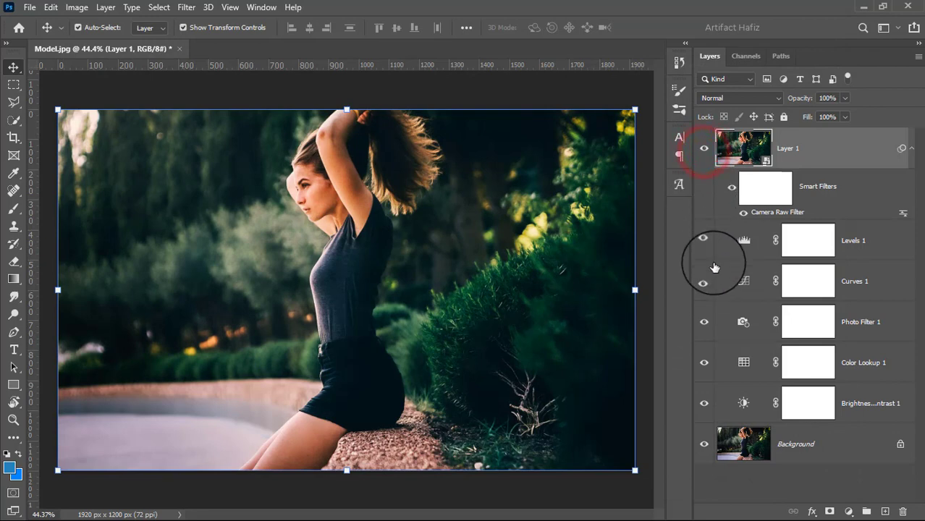
alt+click(704, 445)
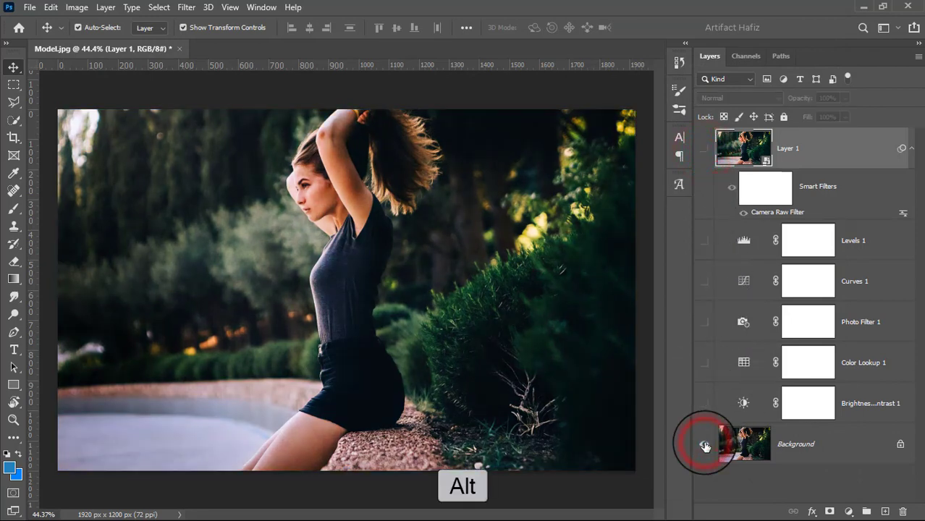
alt+click(705, 445)
alt+click(705, 446)
alt+click(705, 445)
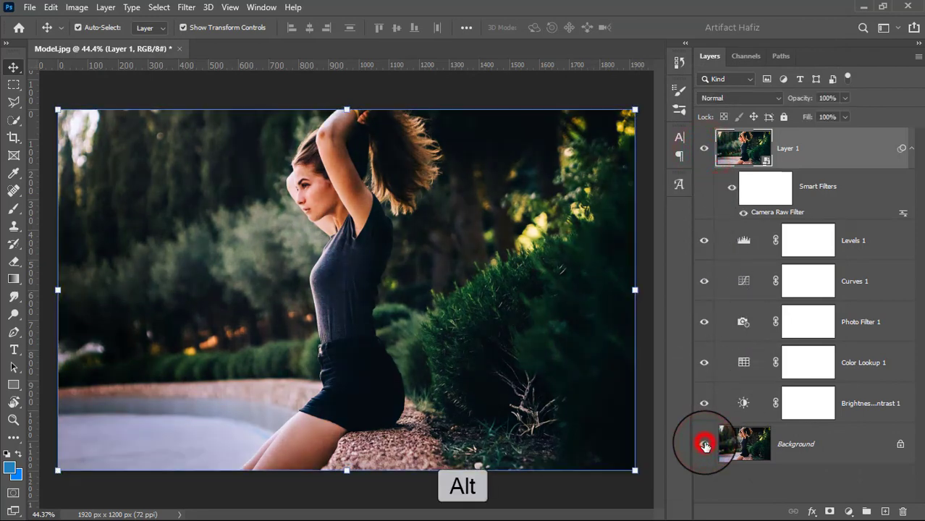